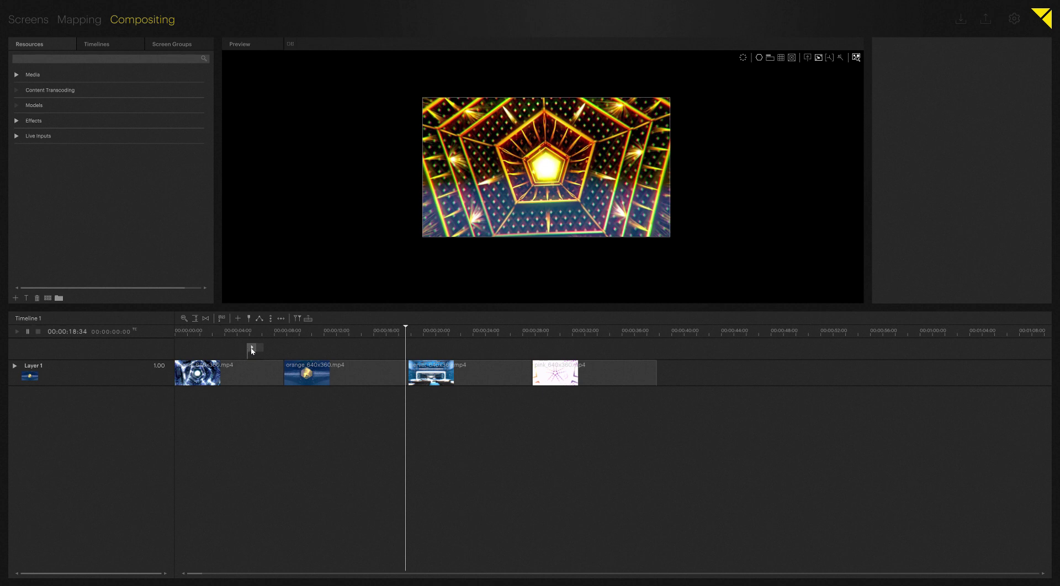
# Step: Retime the play cue in the Cue inspector, first to 00:00:03:00, then to 00:00:03:50
pyautogui.click(251, 348)
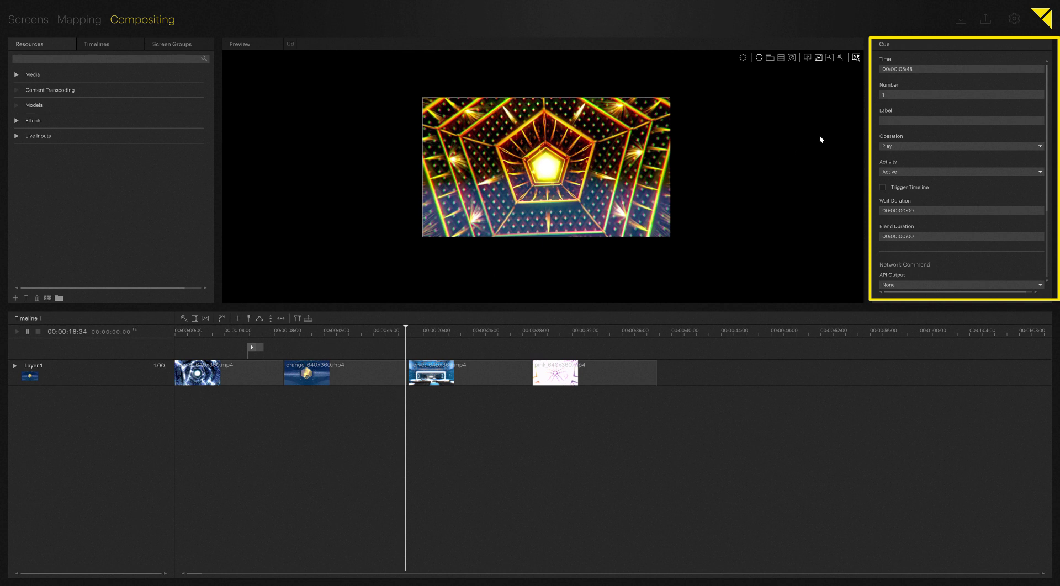
pyautogui.moveTo(909, 68)
pyautogui.mouseDown()
pyautogui.moveTo(915, 104)
pyautogui.moveTo(913, 28)
pyautogui.moveTo(912, 104)
pyautogui.moveTo(913, 45)
pyautogui.moveTo(912, 67)
pyautogui.mouseUp()
pyautogui.click(913, 67)
pyautogui.write('00:00:03:00')
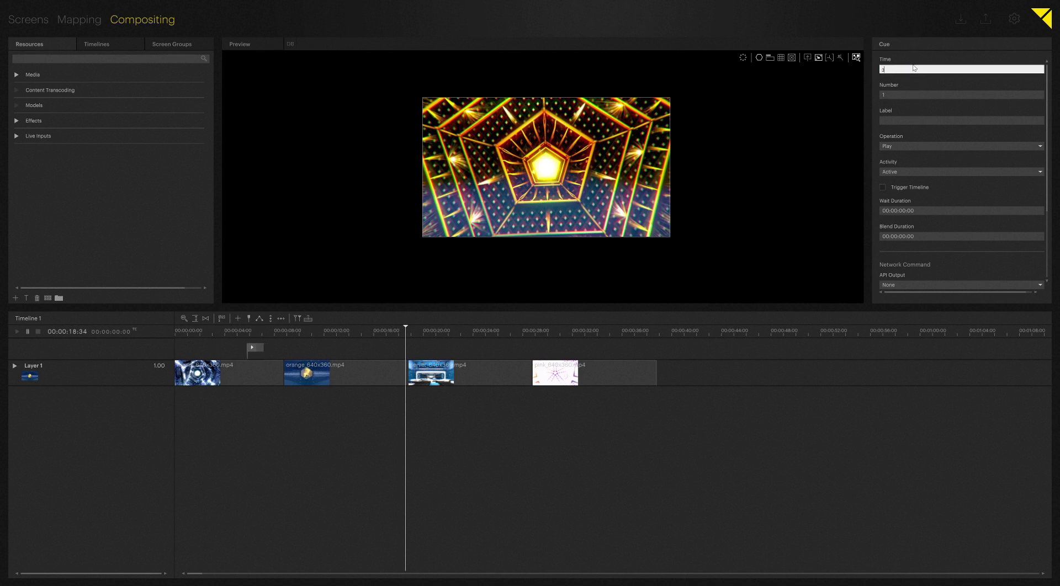
pyautogui.press('Return')
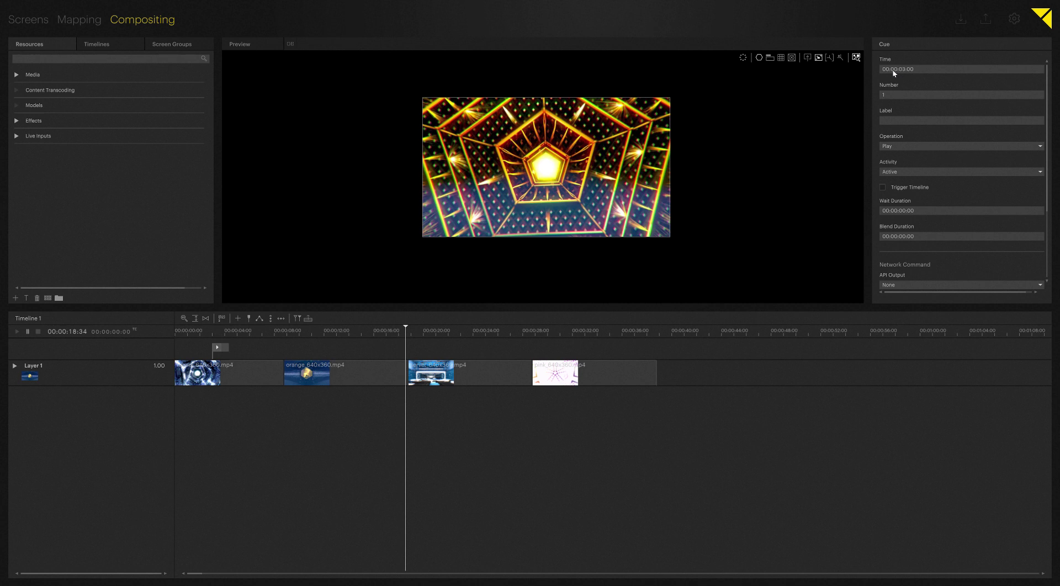
pyautogui.click(907, 73)
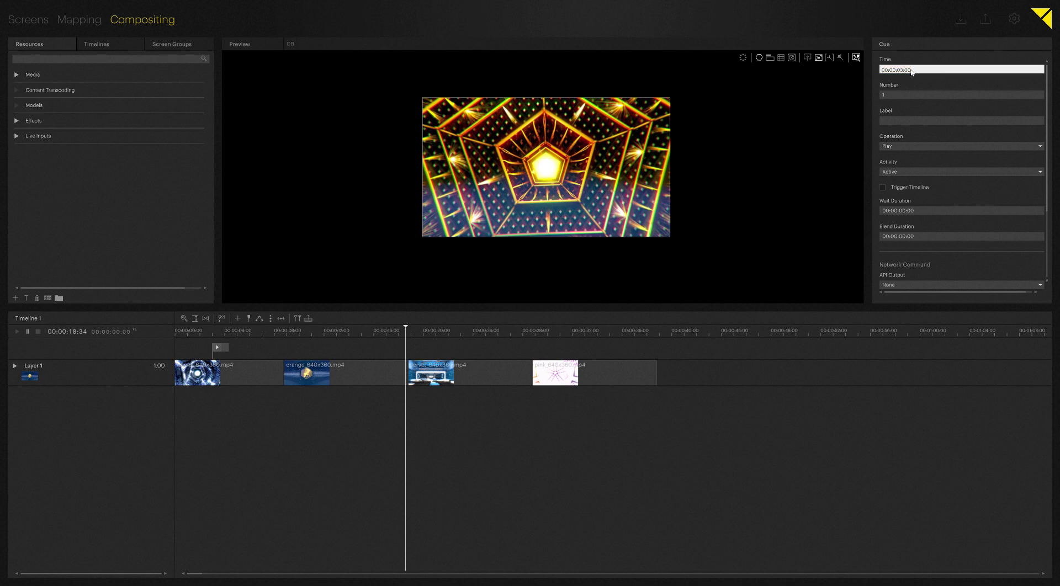
pyautogui.write('50')
pyautogui.press('Return')
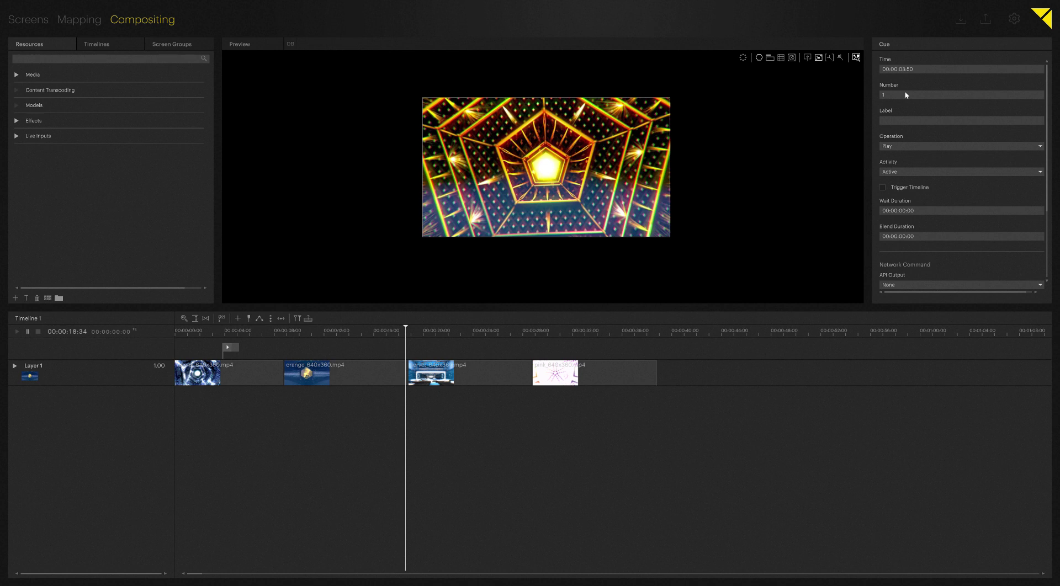
# Step: Label the play cue 'Wait Cue'
pyautogui.click(901, 120)
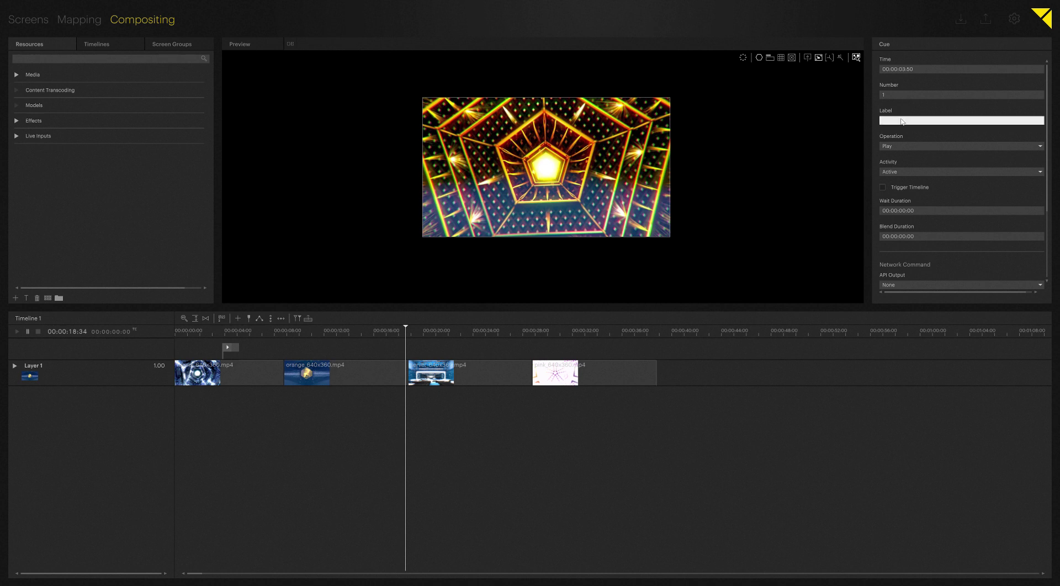
pyautogui.write('Wait Cu')
pyautogui.write('e')
pyautogui.press('Return')
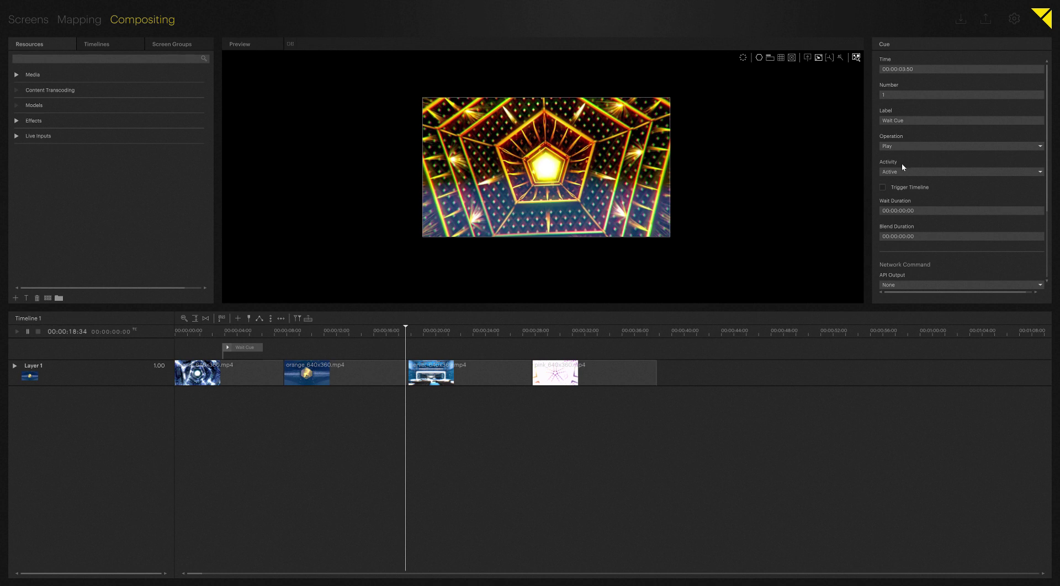
# Step: Set the cue's wait duration to 00:00:04:00 and rewind the playhead to test it
pyautogui.click(905, 211)
pyautogui.write('4')
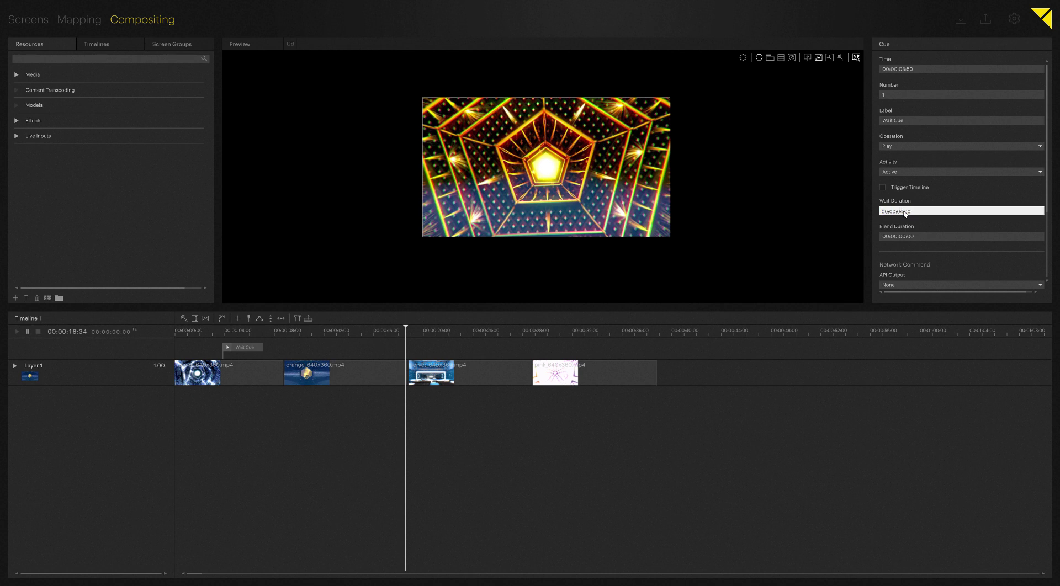
pyautogui.press('Return')
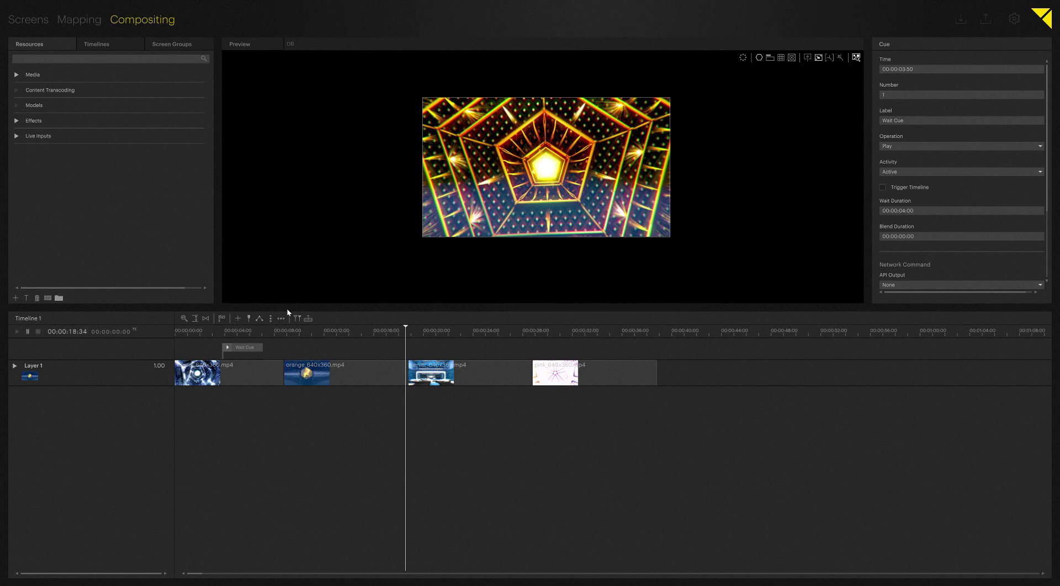
pyautogui.click(210, 330)
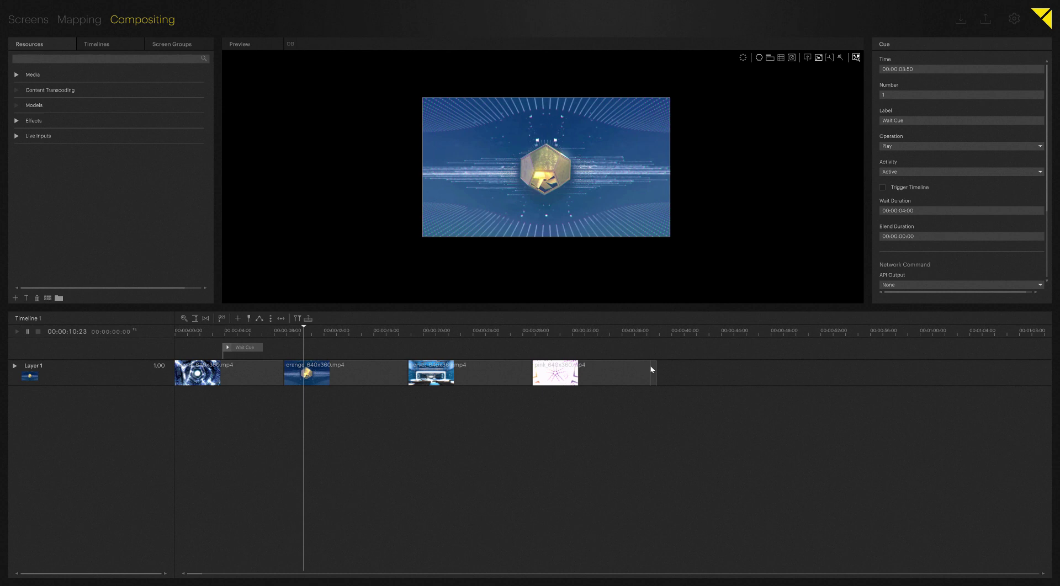
# Step: Add a Pause cue at 00:00:12:34 and resume playback past it
pyautogui.doubleClick(330, 346)
pyautogui.click(884, 145)
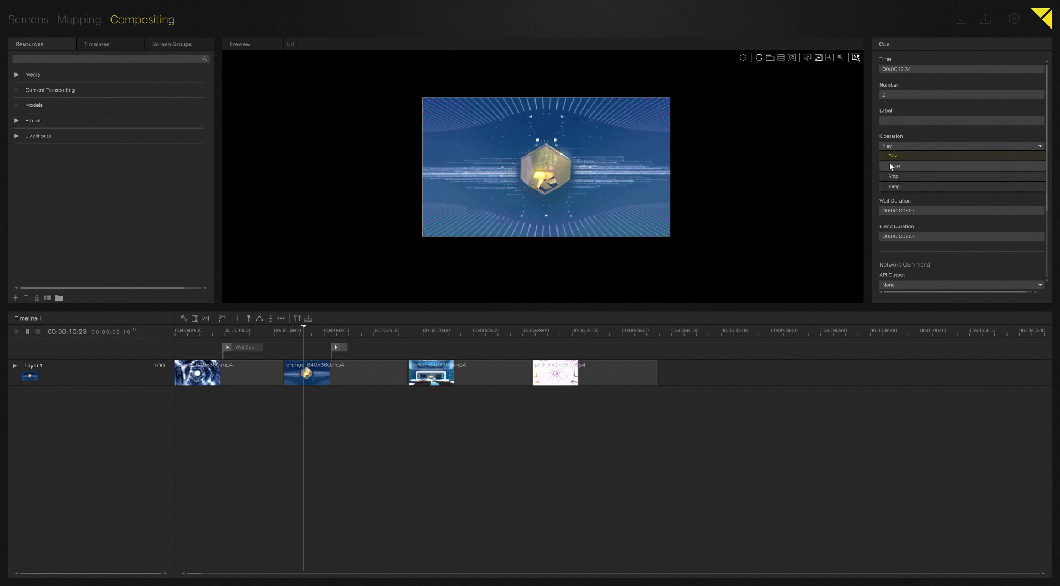
pyautogui.click(890, 166)
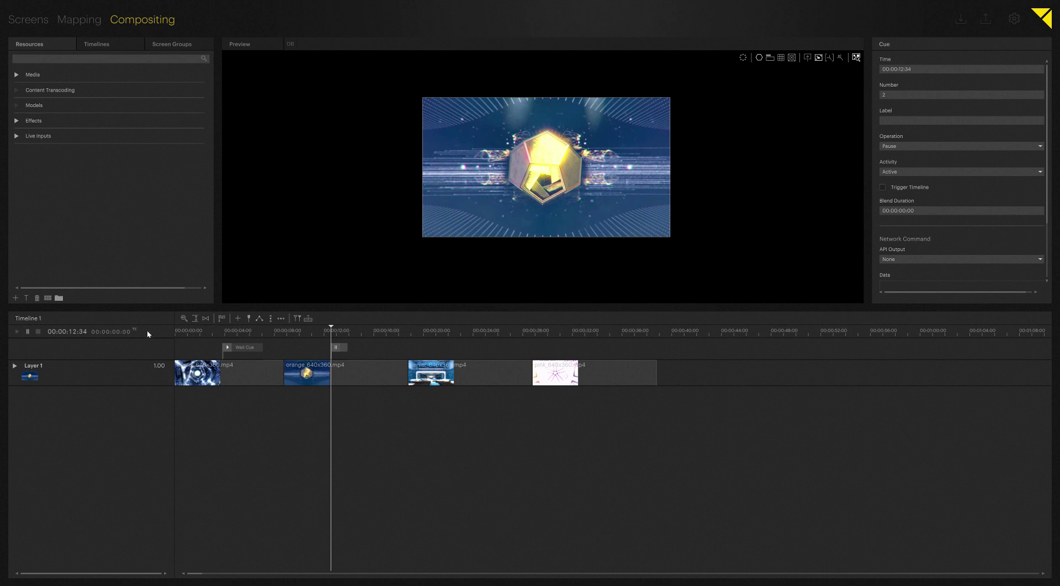
pyautogui.click(17, 332)
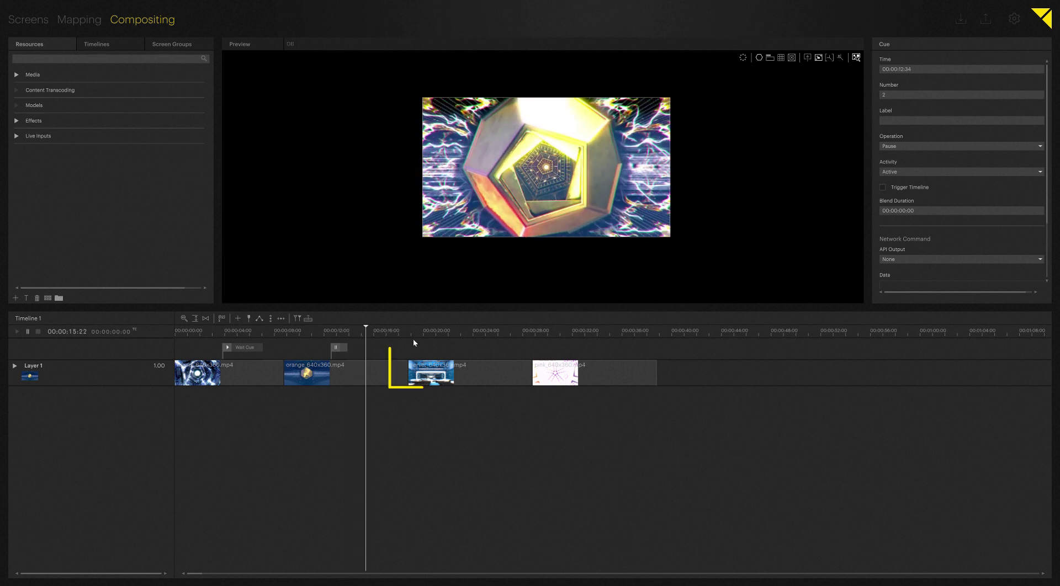
# Step: Add a pause cue before the third clip via its context menu, then resume playback
pyautogui.rightClick(429, 374)
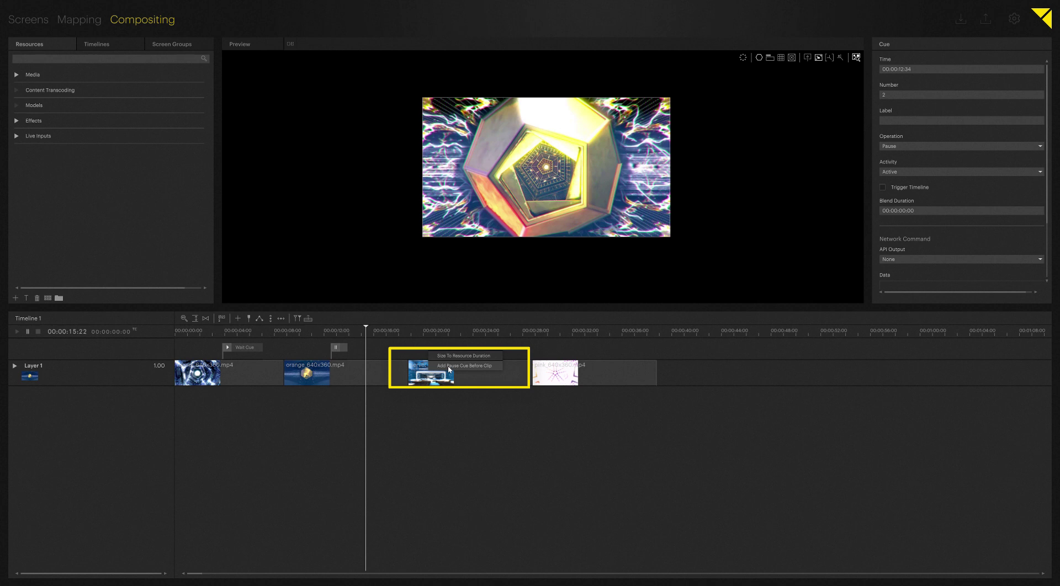
pyautogui.click(449, 367)
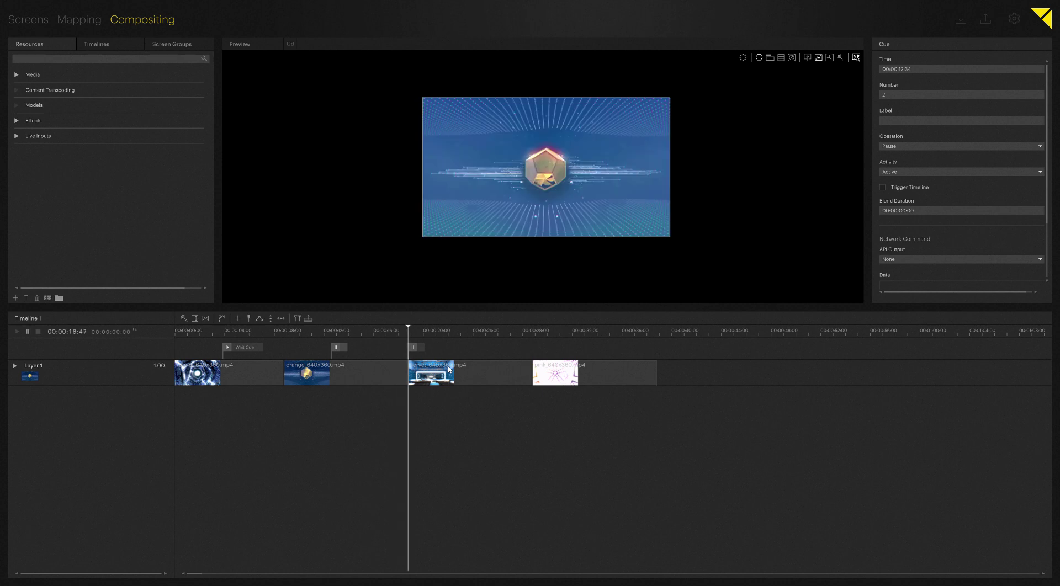
pyautogui.press('space')
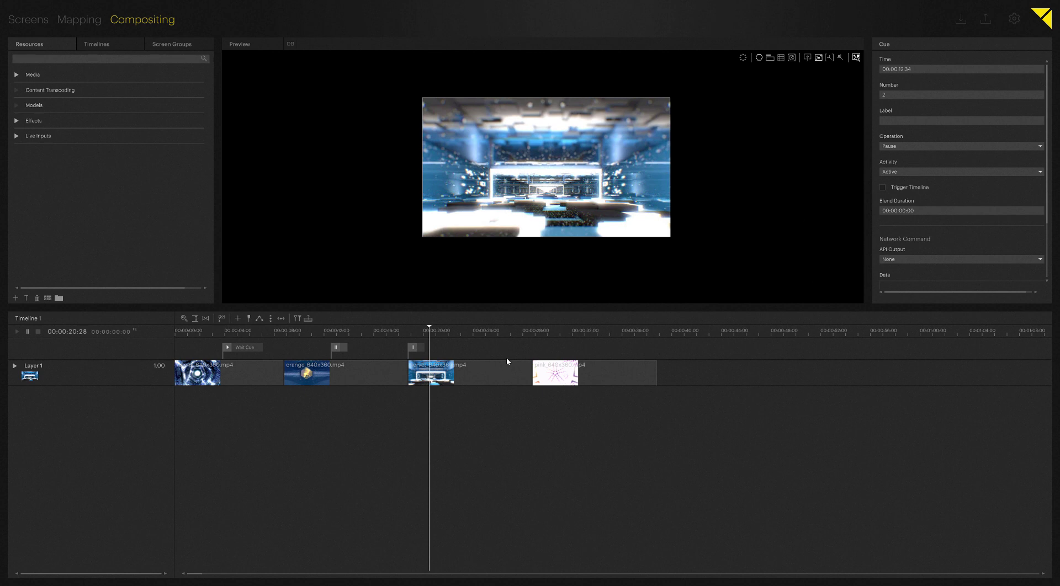
# Step: Create a Stop cue at 00:00:28:48 above the last clip's start
pyautogui.doubleClick(534, 351)
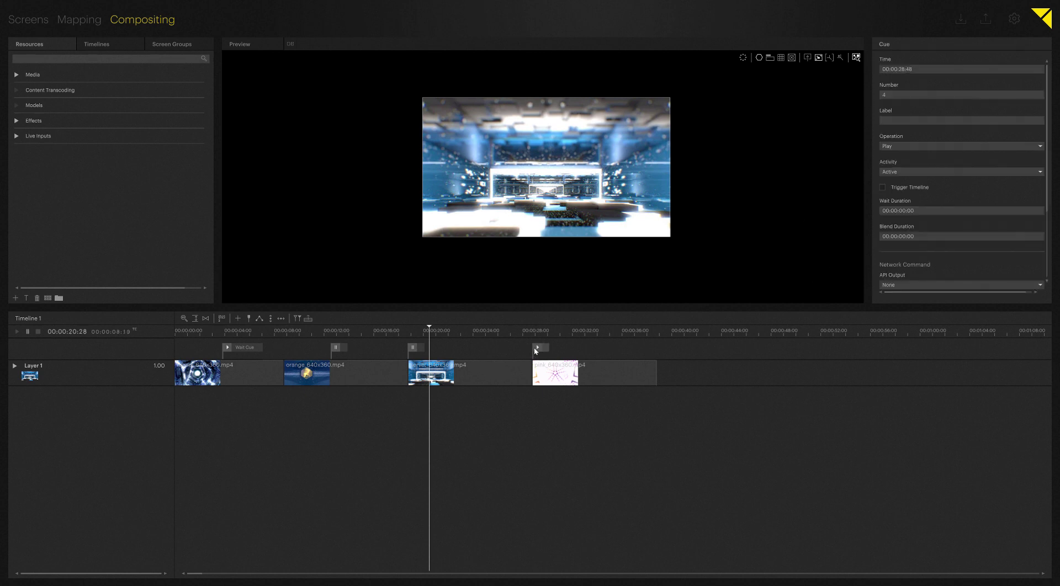
pyautogui.click(893, 148)
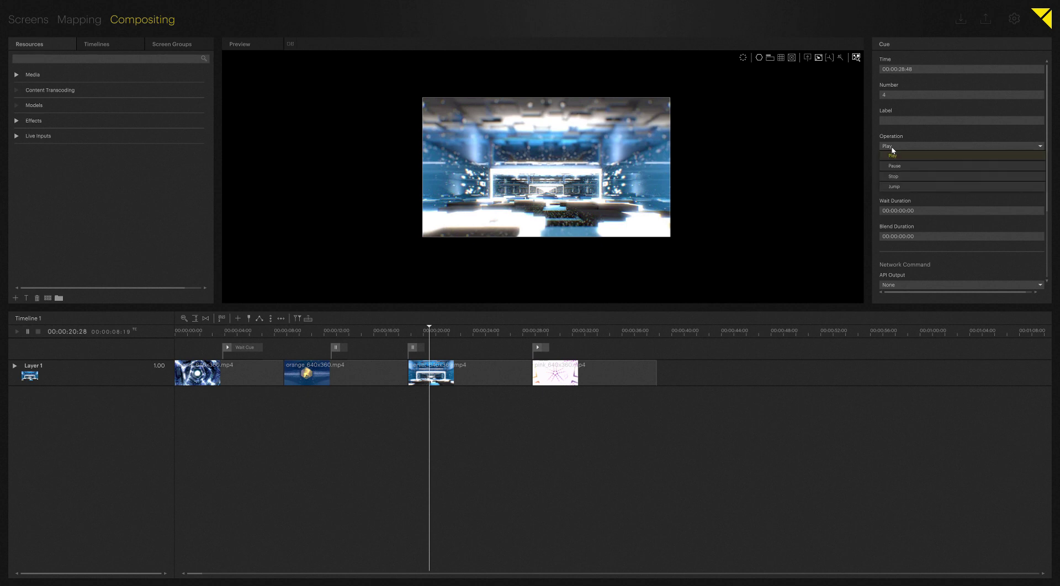
pyautogui.click(897, 176)
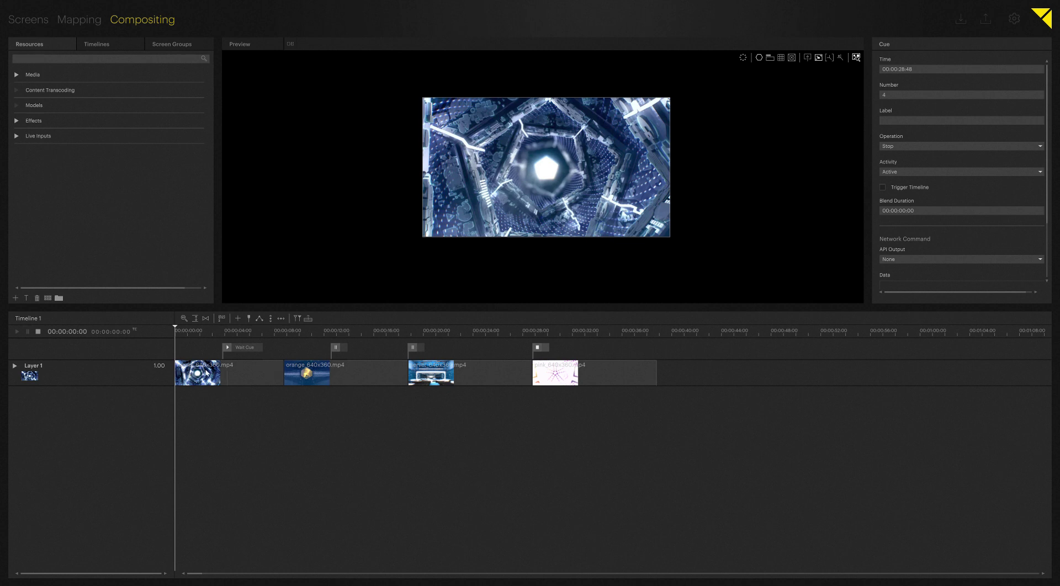
# Step: Add a Jump cue at 00:00:17:06 with a two-second goal time, then test playback
pyautogui.doubleClick(393, 350)
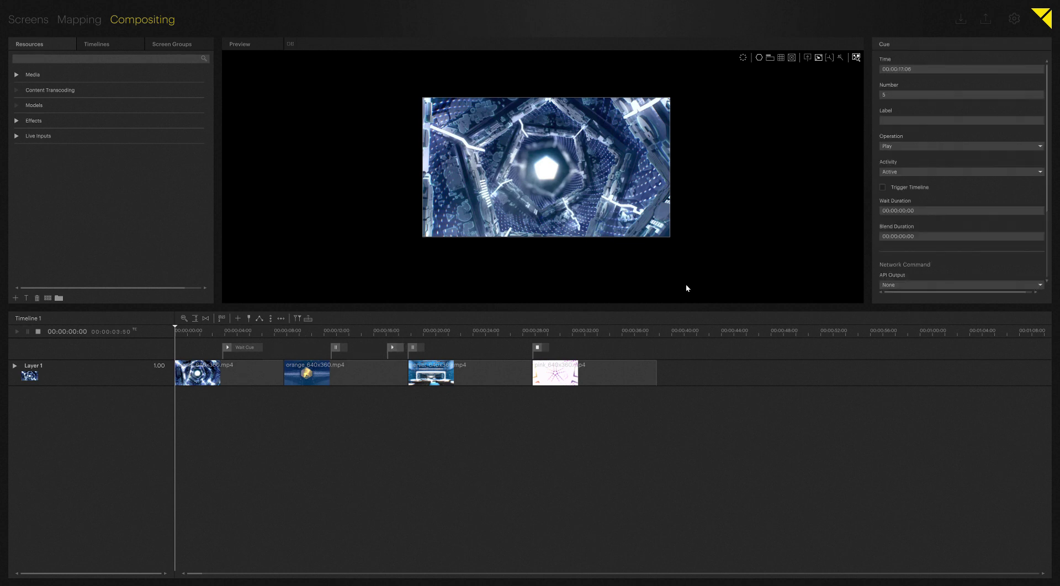
pyautogui.click(920, 145)
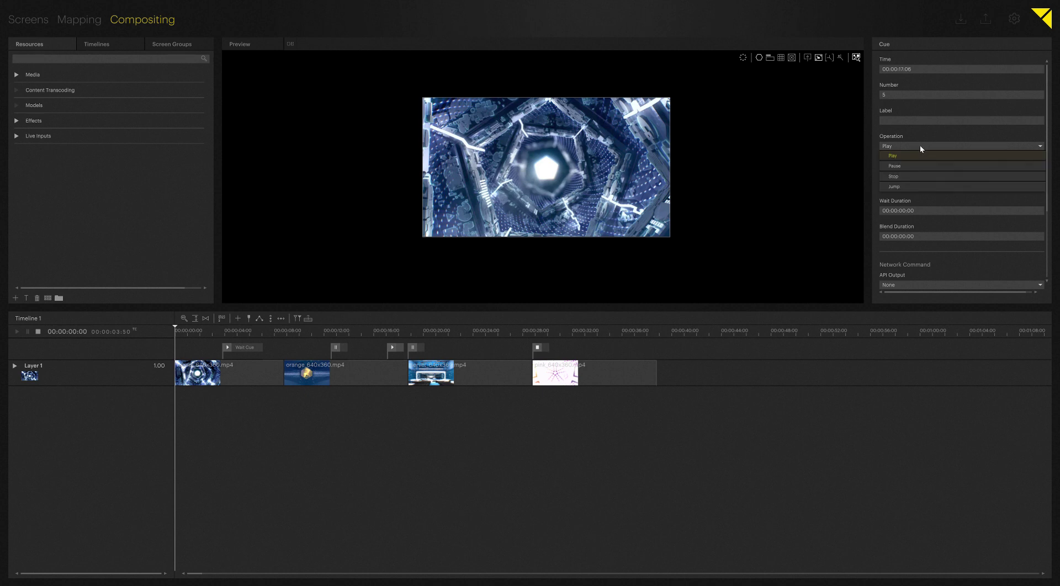
pyautogui.click(909, 187)
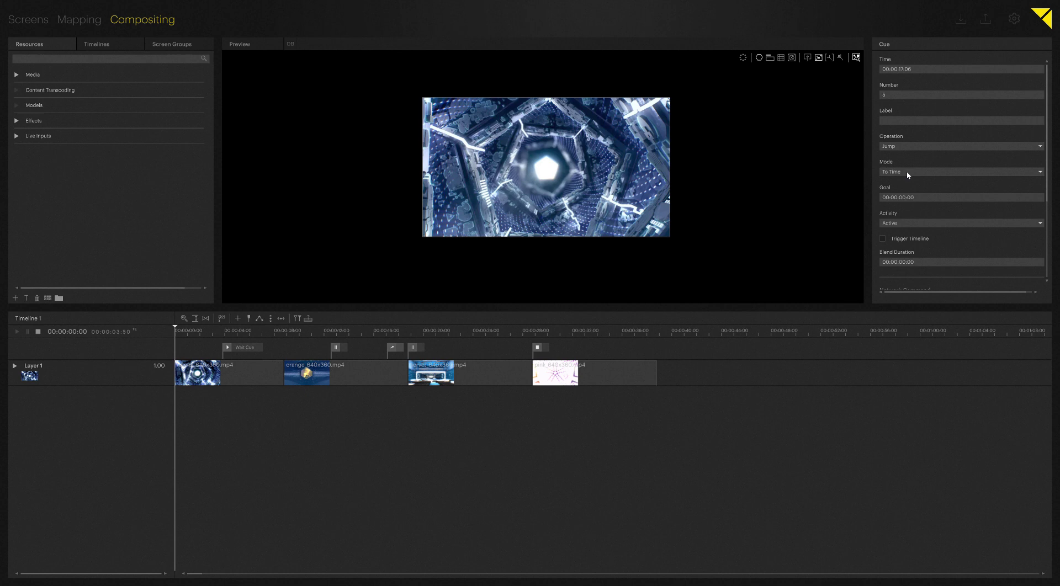
pyautogui.click(904, 198)
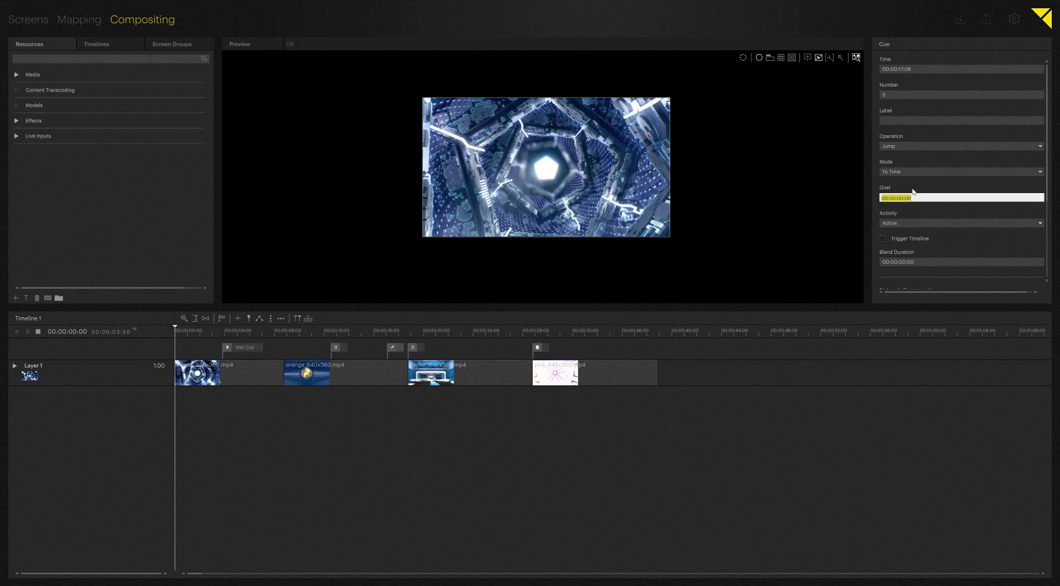
pyautogui.write('29')
pyautogui.press('BackSpace')
pyautogui.press('BackSpace')
pyautogui.write('0')
pyautogui.press('Return')
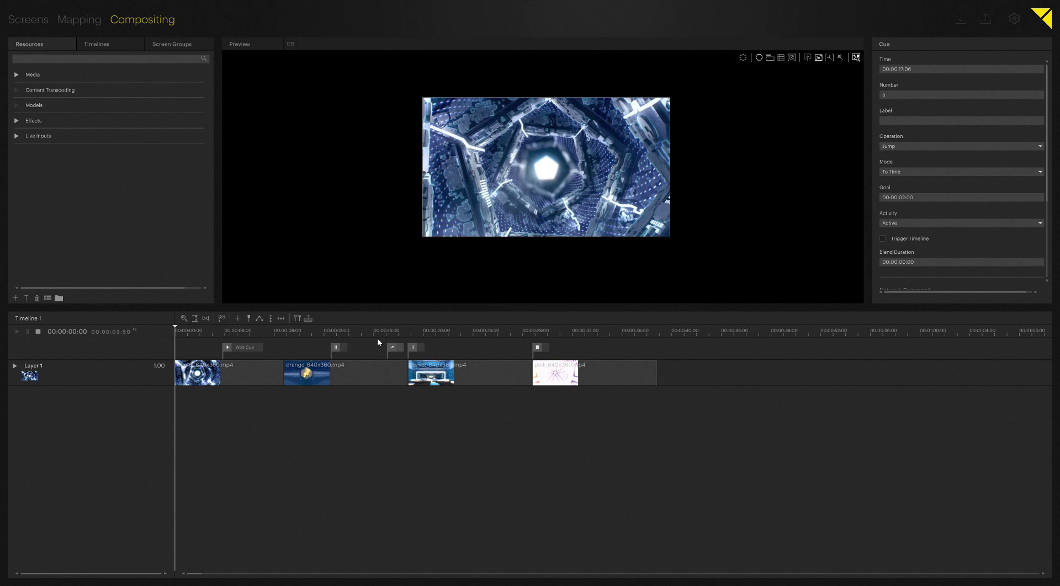
pyautogui.click(382, 333)
pyautogui.press('space')
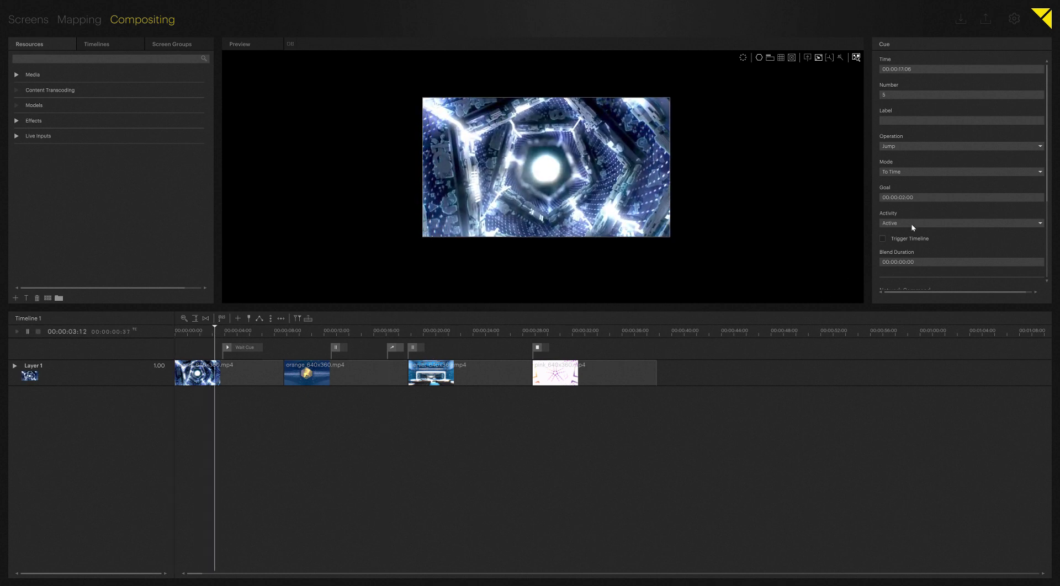
# Step: Switch the jump cue to To Label mode targeting 'Wait Cue' and retest playback
pyautogui.click(902, 176)
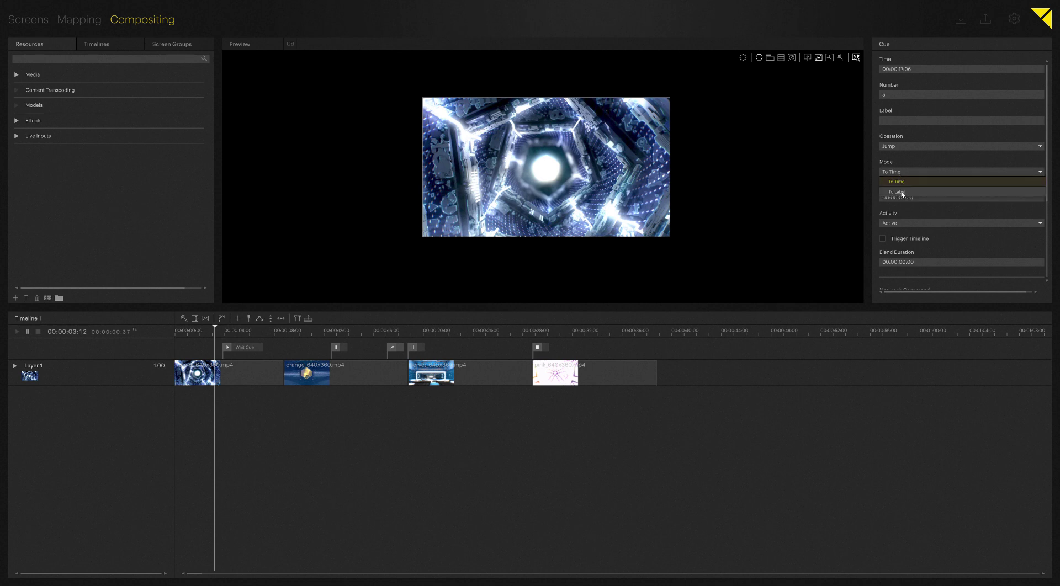
pyautogui.click(918, 193)
pyautogui.click(909, 197)
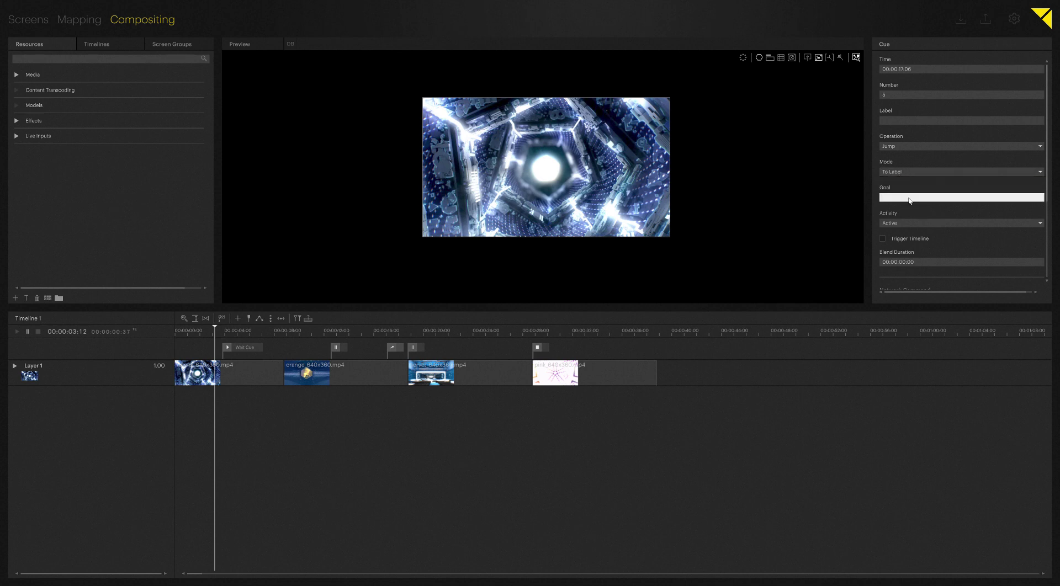
pyautogui.write('WaitCue')
pyautogui.press('Return')
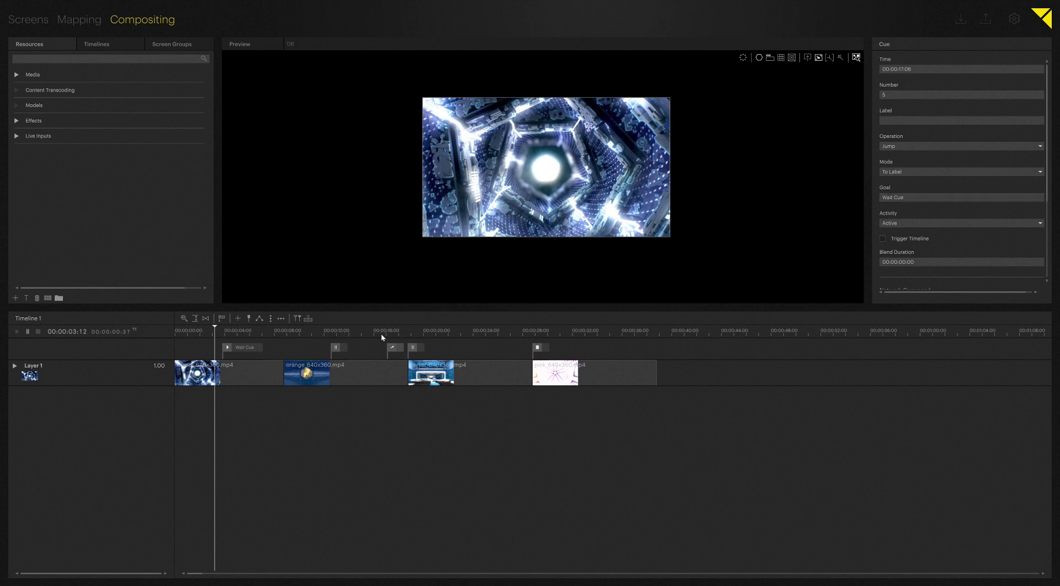
pyautogui.click(384, 330)
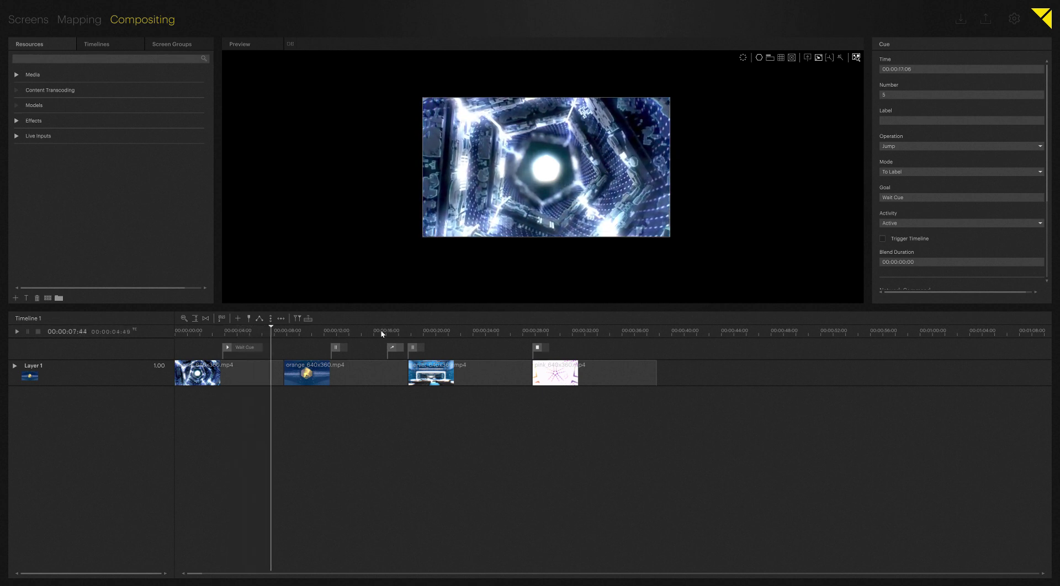
pyautogui.press('space')
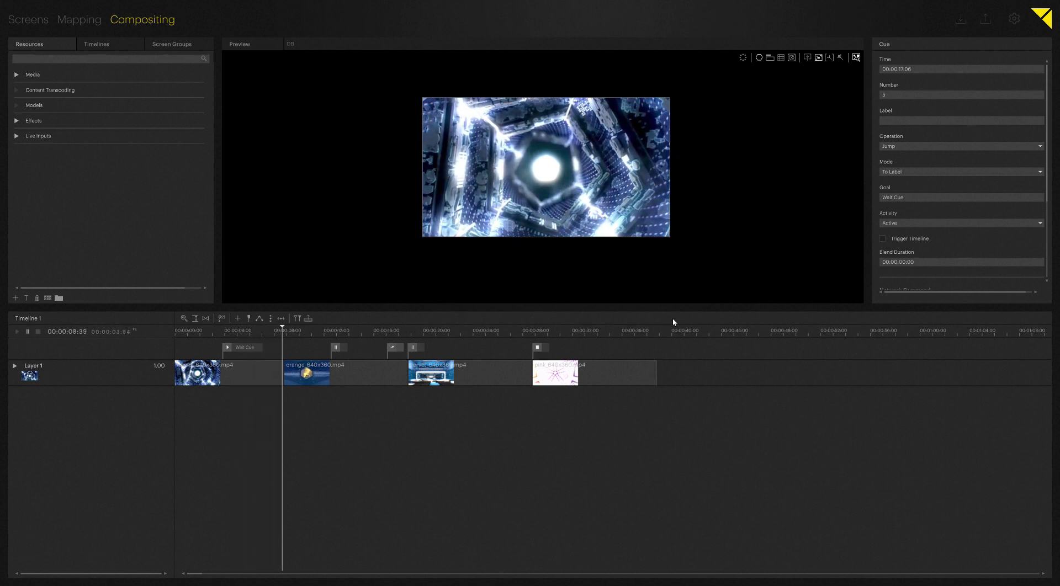
pyautogui.click(898, 224)
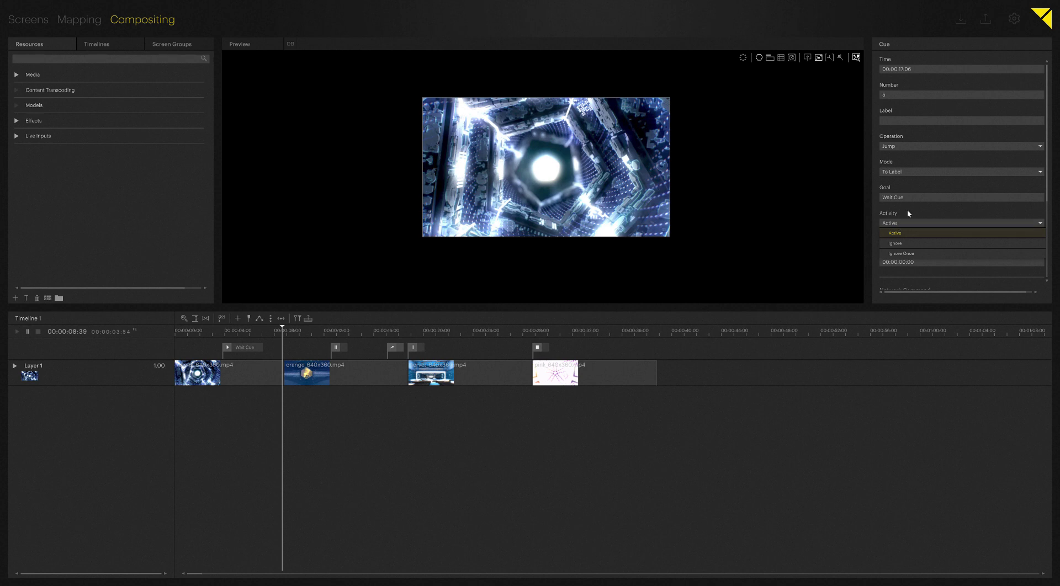
pyautogui.click(906, 211)
pyautogui.scroll(-2, 916, 227)
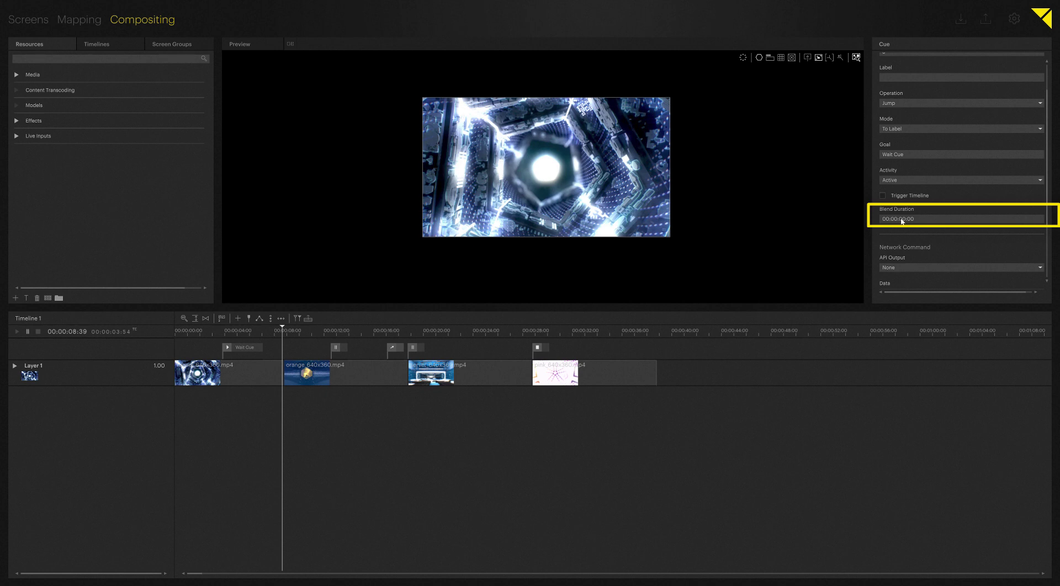
# Step: Set the jump cue's Blend Duration to 00:00:02:00 and replay from before it
pyautogui.click(902, 221)
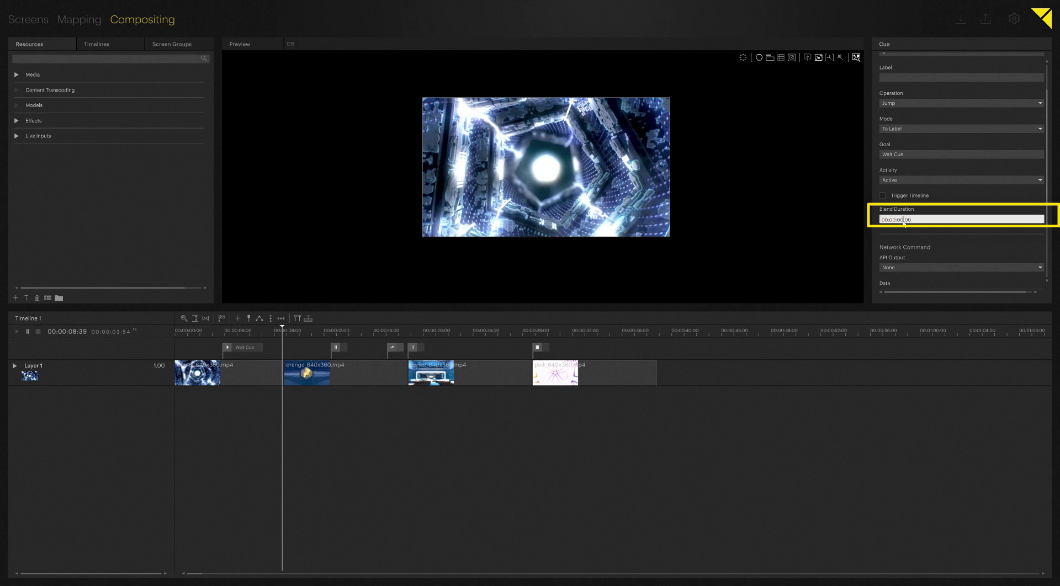
pyautogui.write('2')
pyautogui.press('Return')
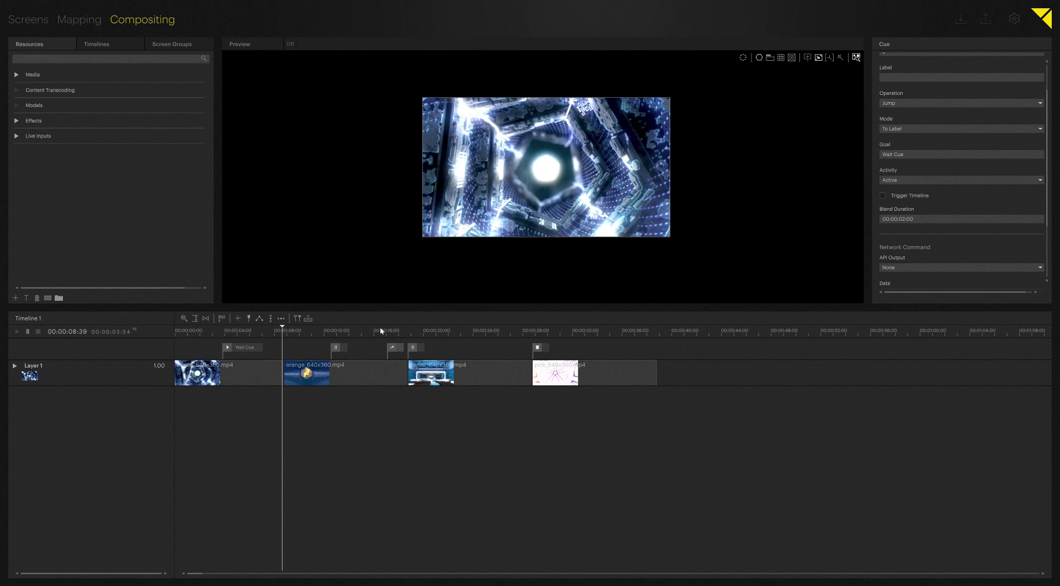
pyautogui.click(364, 331)
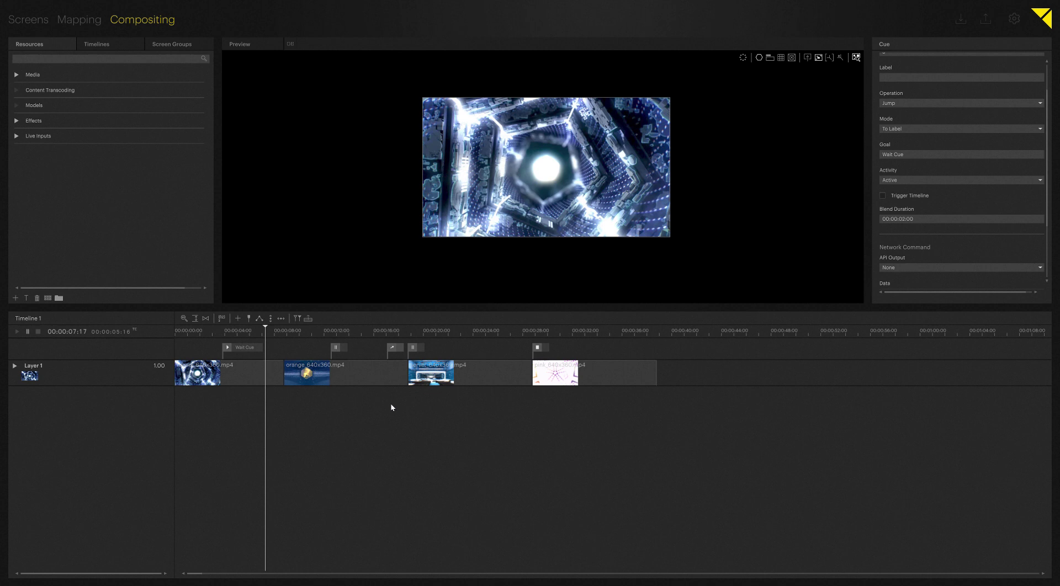
pyautogui.scroll(-3, 956, 221)
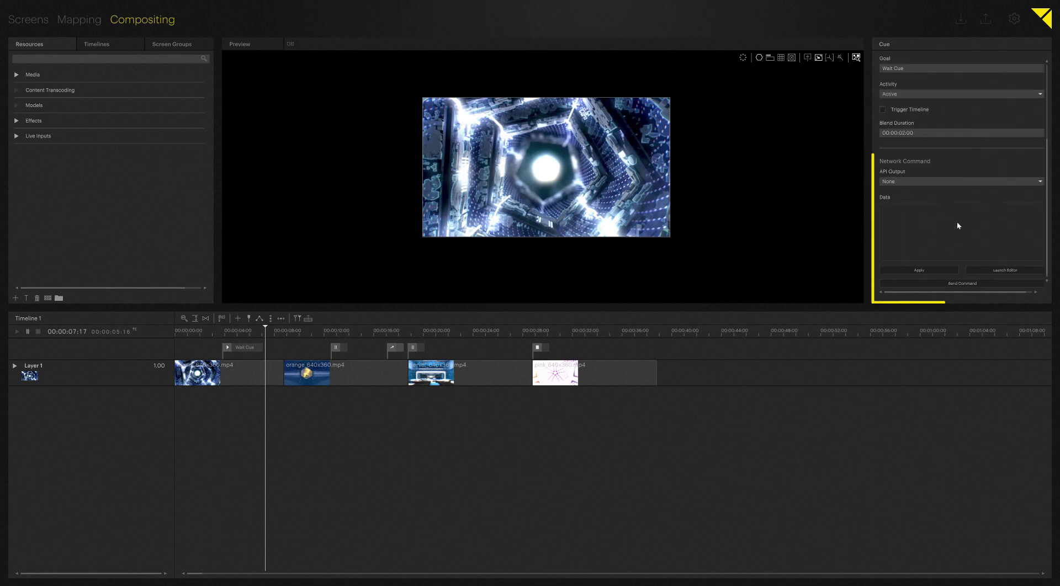
pyautogui.click(923, 183)
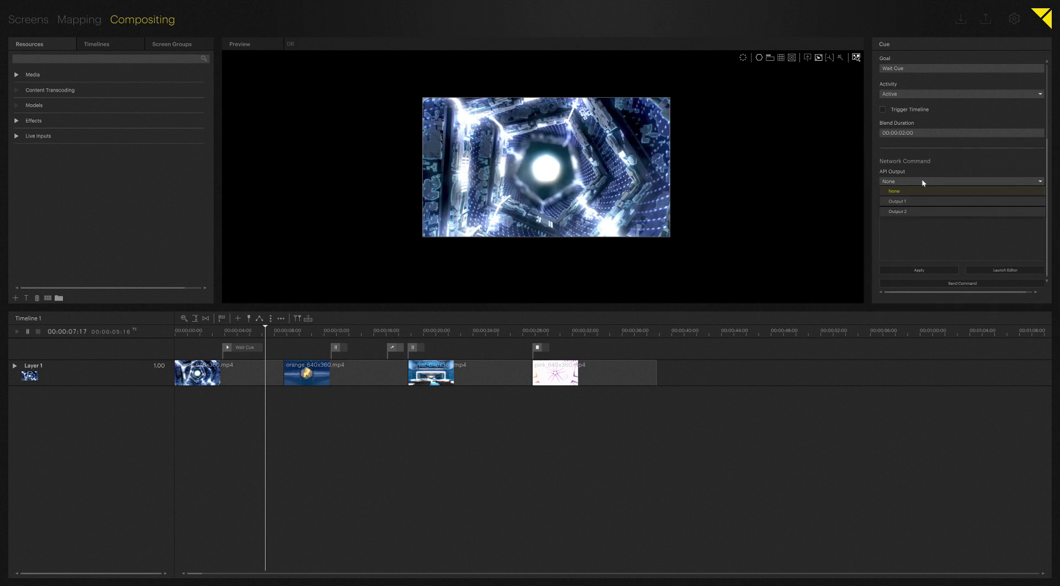
pyautogui.click(922, 183)
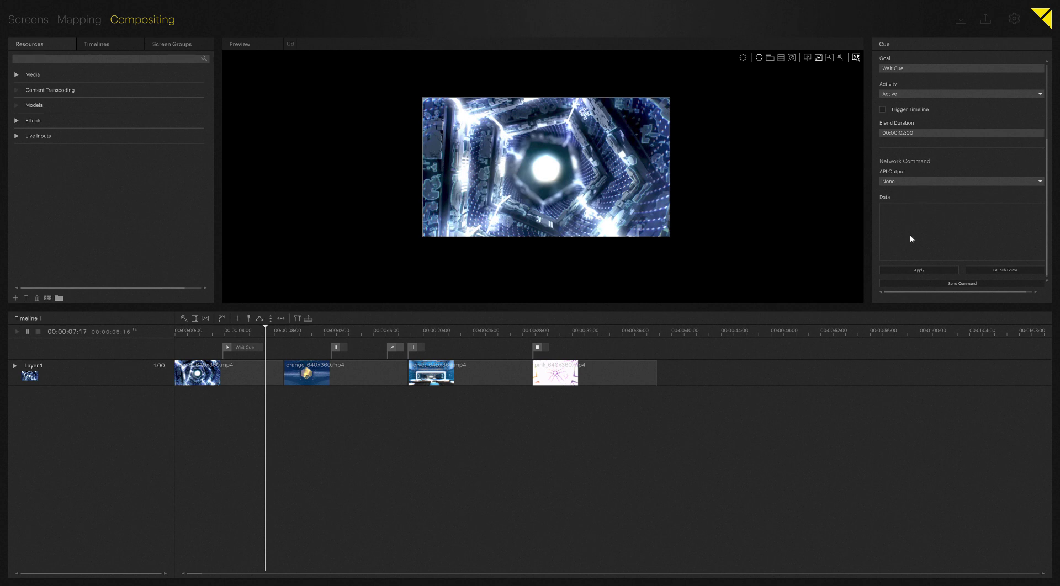